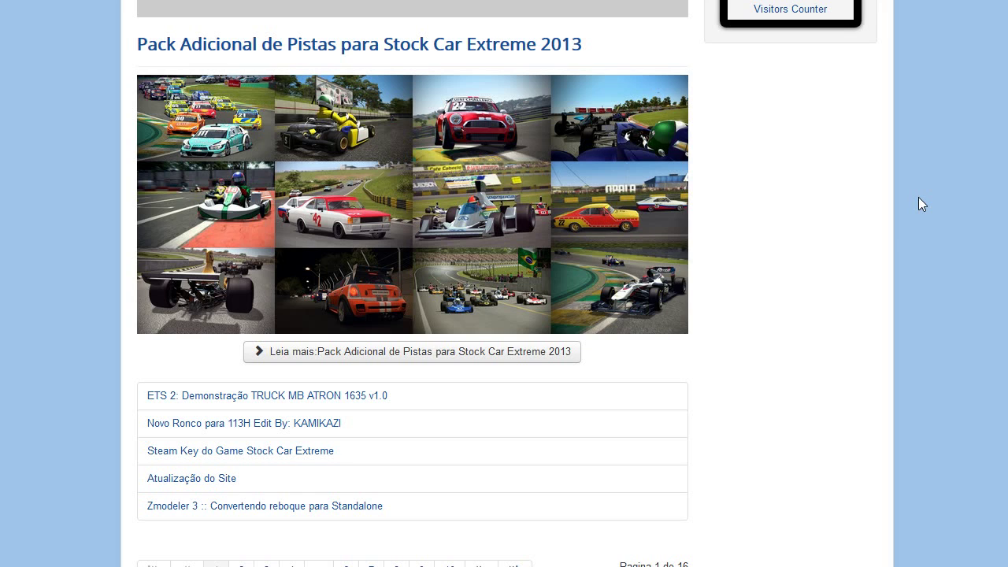
Open the full article "Pack Adicional de Pistas para Stock Car Extreme 2013" and browse its track list to the end
{"action": "left_click", "coordinate": [429, 356]}
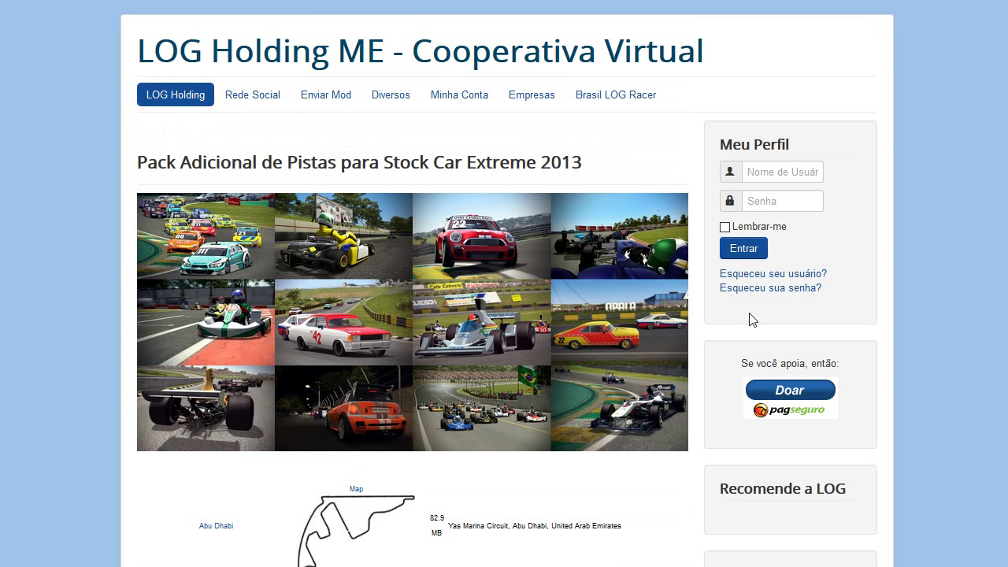
{"action": "scroll", "coordinate": [860, 255], "scroll_direction": "down", "scroll_amount": 10}
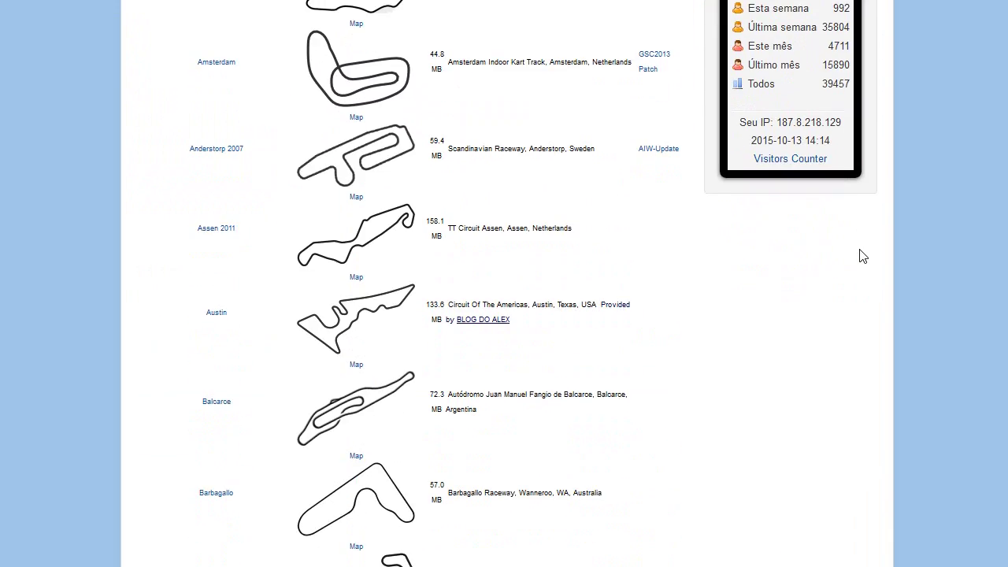
{"action": "scroll", "coordinate": [859, 254], "scroll_direction": "down", "scroll_amount": 10}
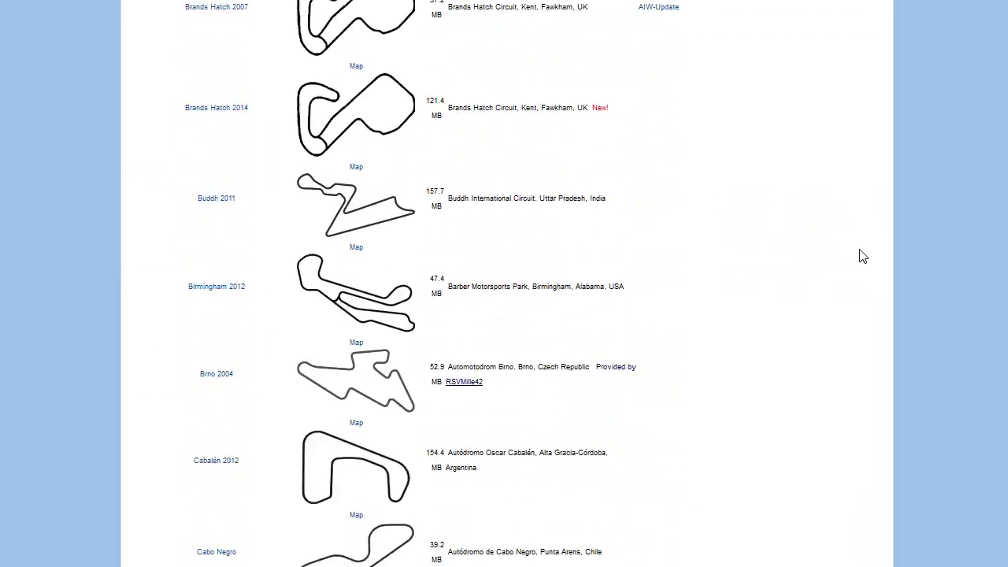
{"action": "scroll", "coordinate": [861, 252], "scroll_direction": "down", "scroll_amount": 15}
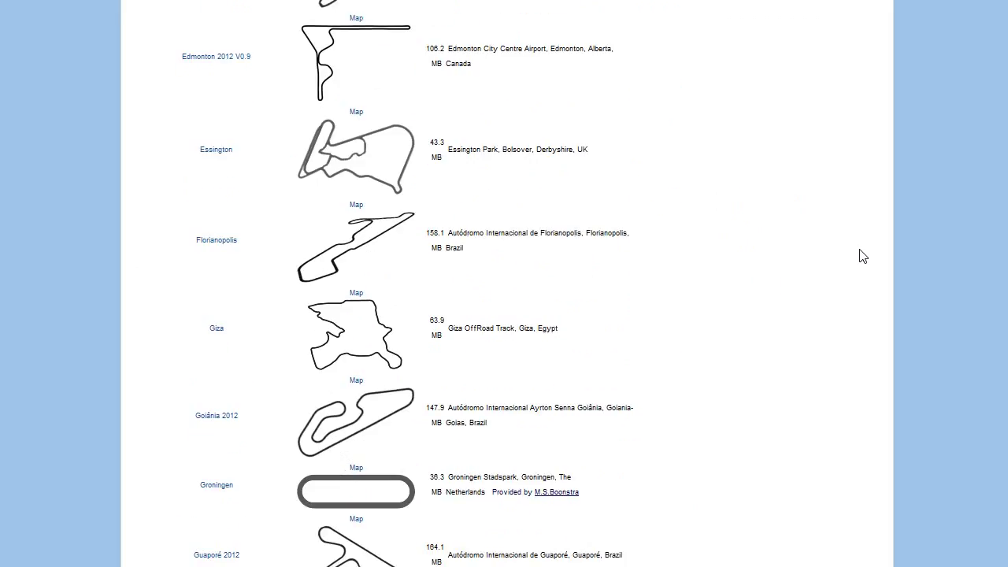
{"action": "scroll", "coordinate": [863, 254], "scroll_direction": "down", "scroll_amount": 20}
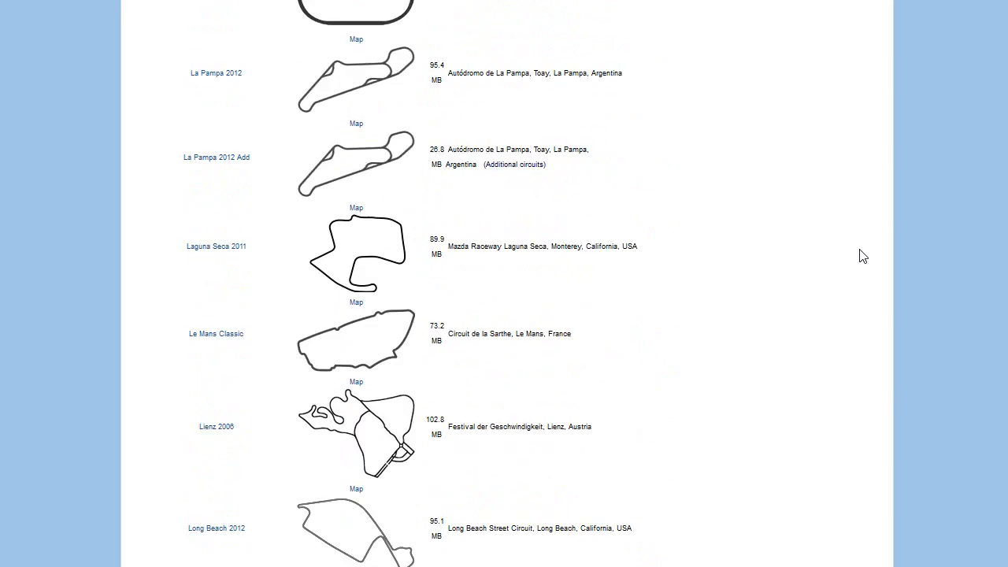
{"action": "scroll", "coordinate": [862, 254], "scroll_direction": "down", "scroll_amount": 15}
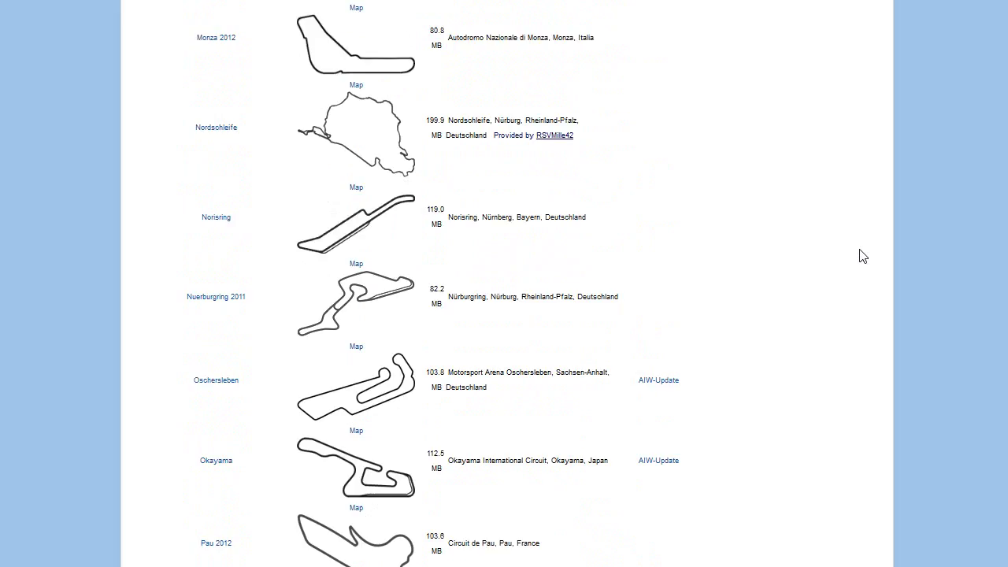
{"action": "scroll", "coordinate": [863, 255], "scroll_direction": "down", "scroll_amount": 20}
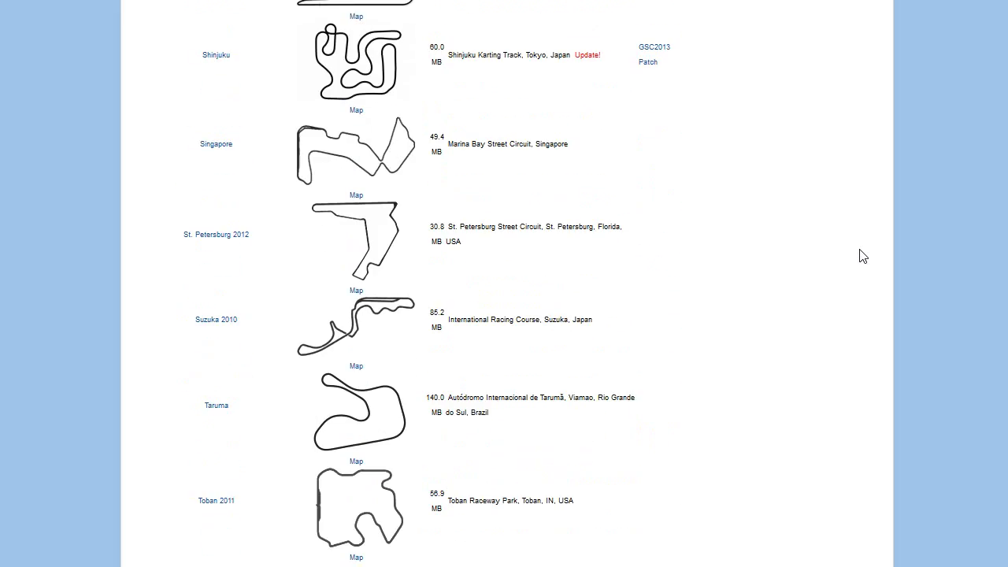
{"action": "scroll", "coordinate": [862, 255], "scroll_direction": "down", "scroll_amount": 20}
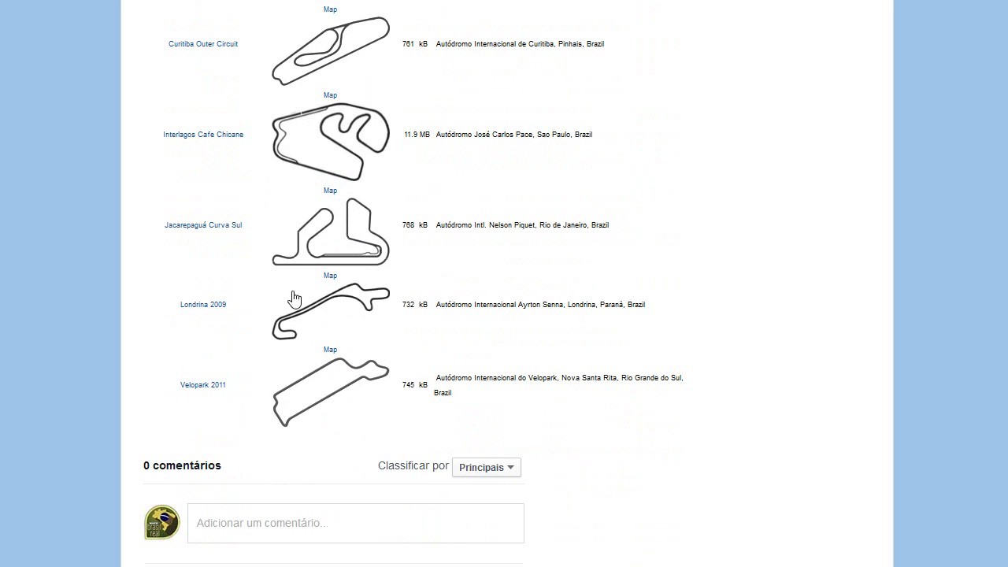
Open the Londrina 2009 track's download link in a new tab and switch to that page
{"action": "right_click", "coordinate": [198, 306]}
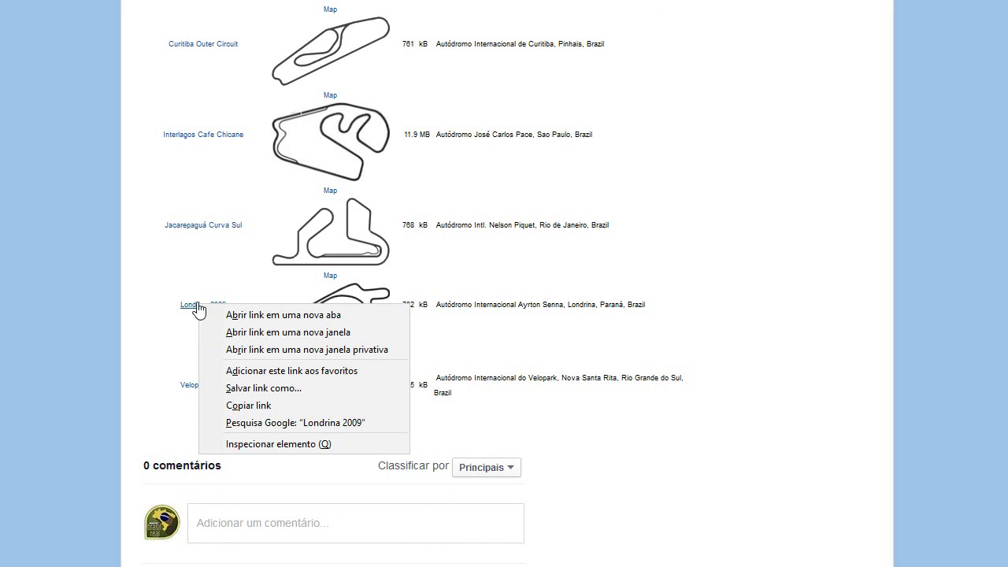
{"action": "left_click", "coordinate": [117, 300]}
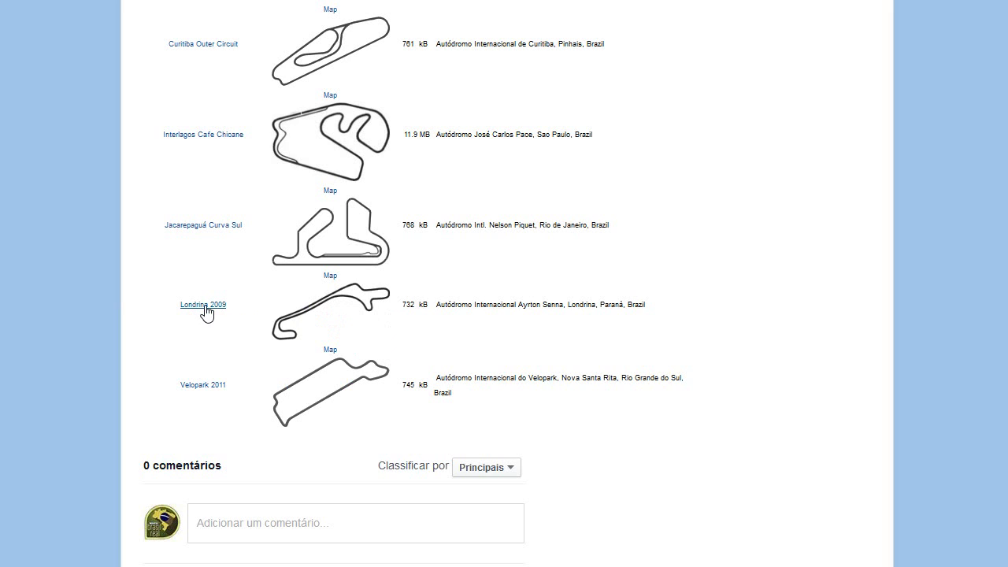
{"action": "right_click", "coordinate": [206, 313]}
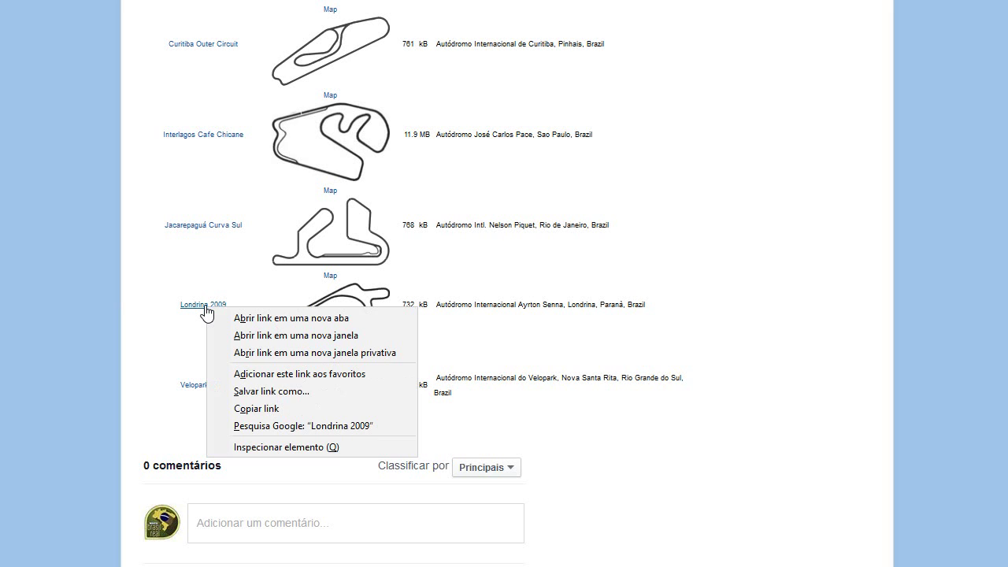
{"action": "left_click", "coordinate": [246, 318]}
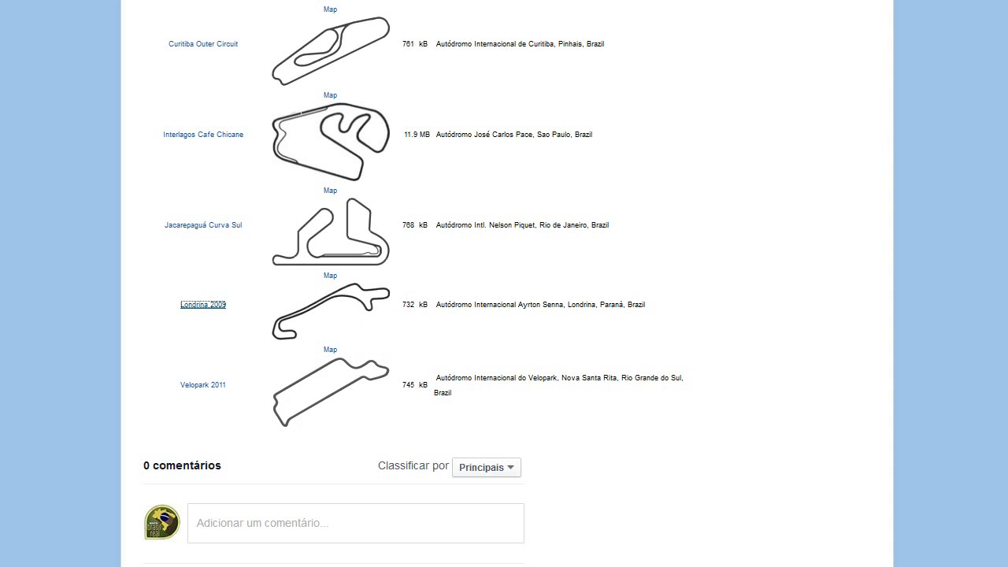
{"action": "key", "text": "ctrl+Tab"}
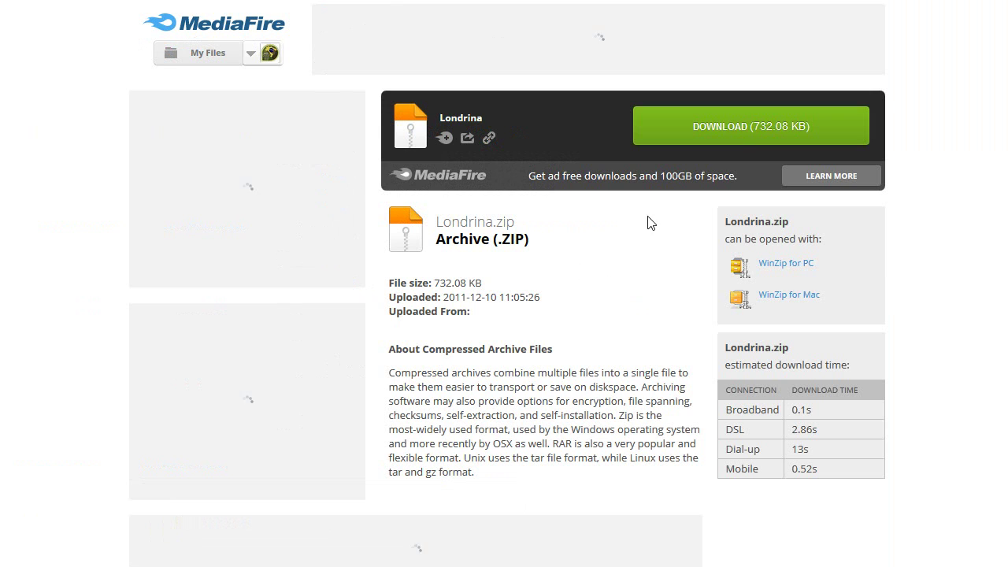
Download Londrina.zip and save it in the GSCE Mods folder under Documentos
{"action": "left_click", "coordinate": [746, 135]}
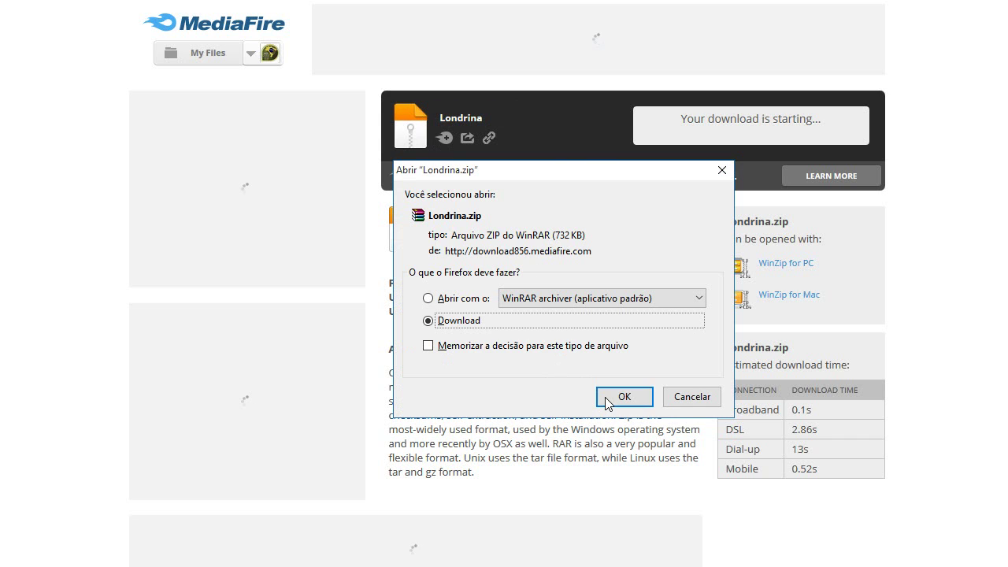
{"action": "left_click", "coordinate": [608, 396]}
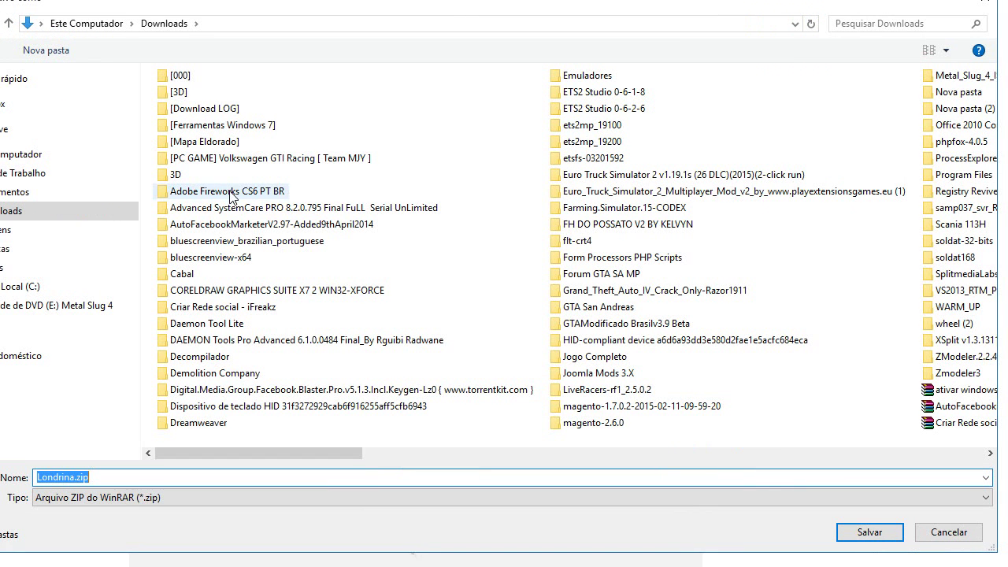
{"action": "left_click", "coordinate": [15, 197]}
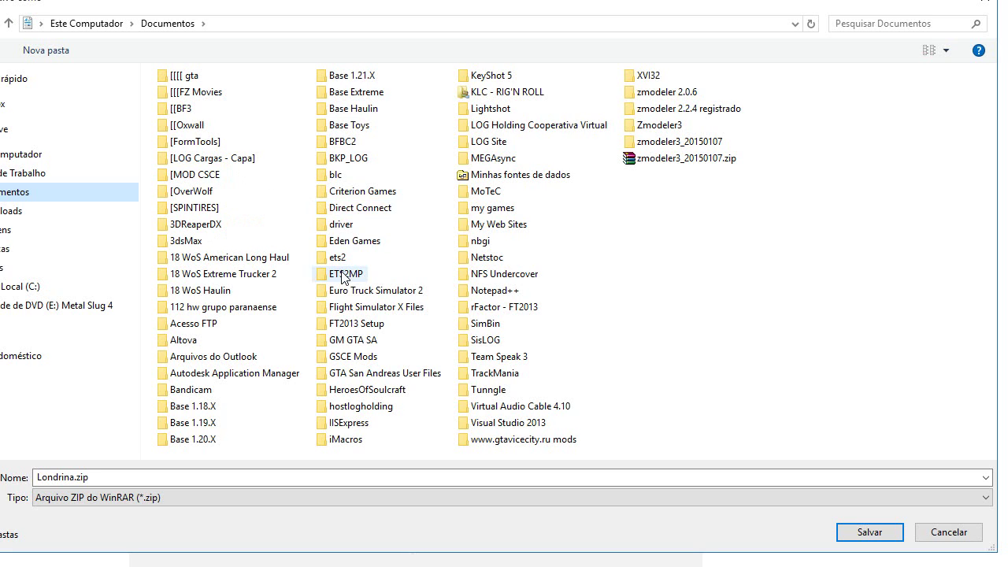
{"action": "double_click", "coordinate": [353, 356]}
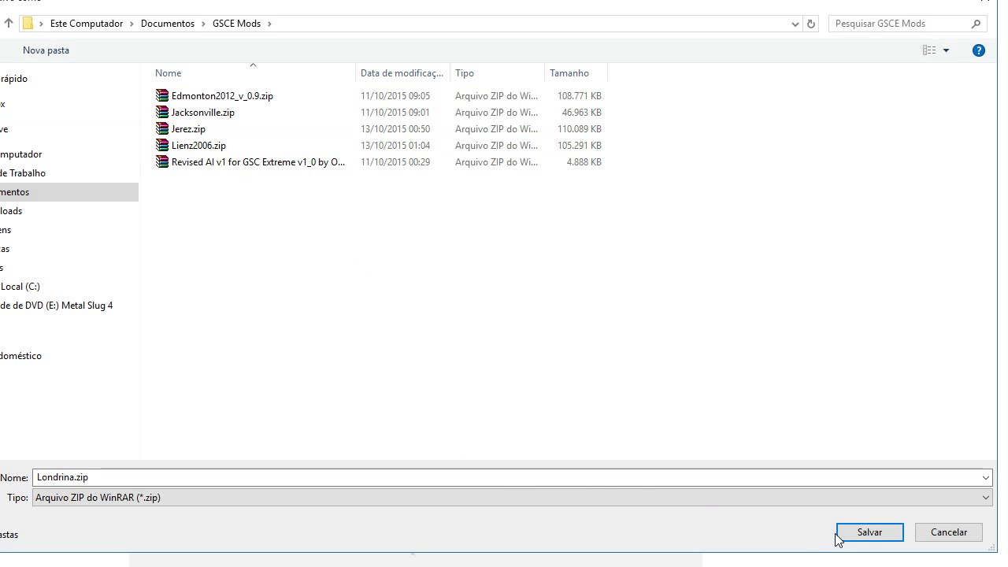
{"action": "left_click", "coordinate": [869, 534]}
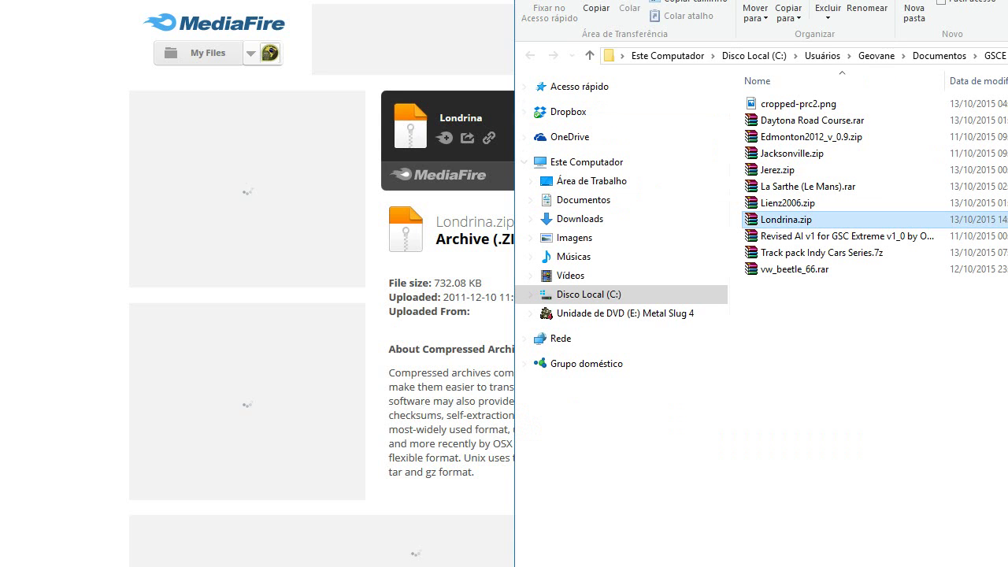
Open the downloaded Londrina.zip in WinRAR and arrange its window side by side with the GSCE Mods folder window
{"action": "left_click_drag", "start_coordinate": [692, 0], "coordinate": [273, 32]}
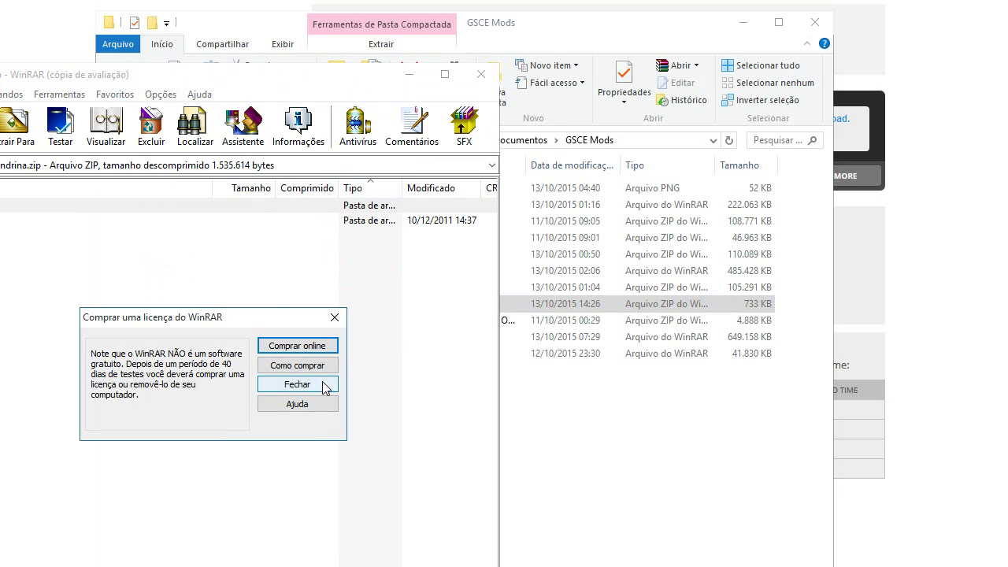
{"action": "left_click", "coordinate": [323, 388]}
{"action": "left_click_drag", "start_coordinate": [309, 78], "coordinate": [806, 18]}
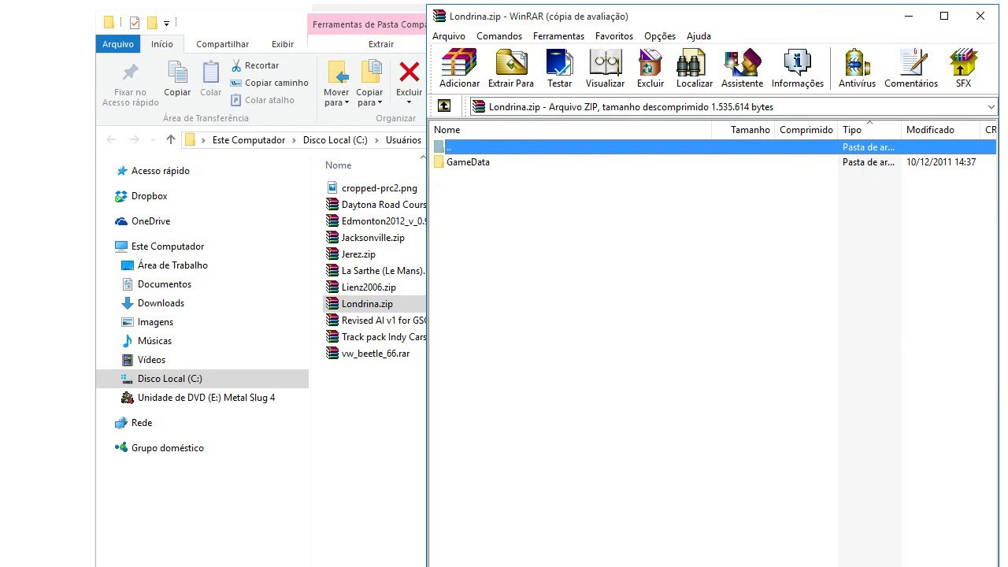
{"action": "left_click_drag", "start_coordinate": [428, 564], "coordinate": [679, 555]}
{"action": "left_click", "coordinate": [638, 30]}
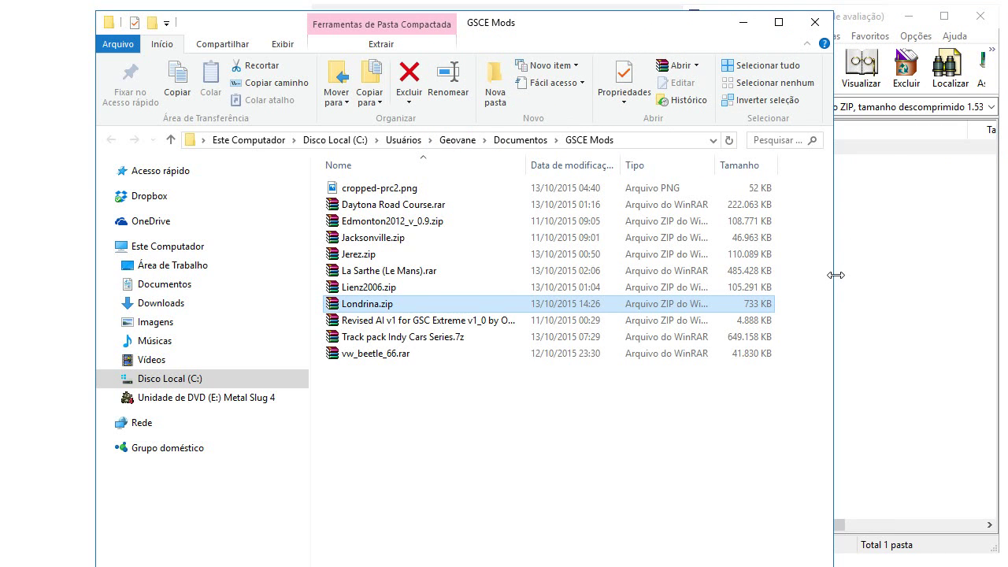
{"action": "left_click_drag", "start_coordinate": [836, 275], "coordinate": [671, 275]}
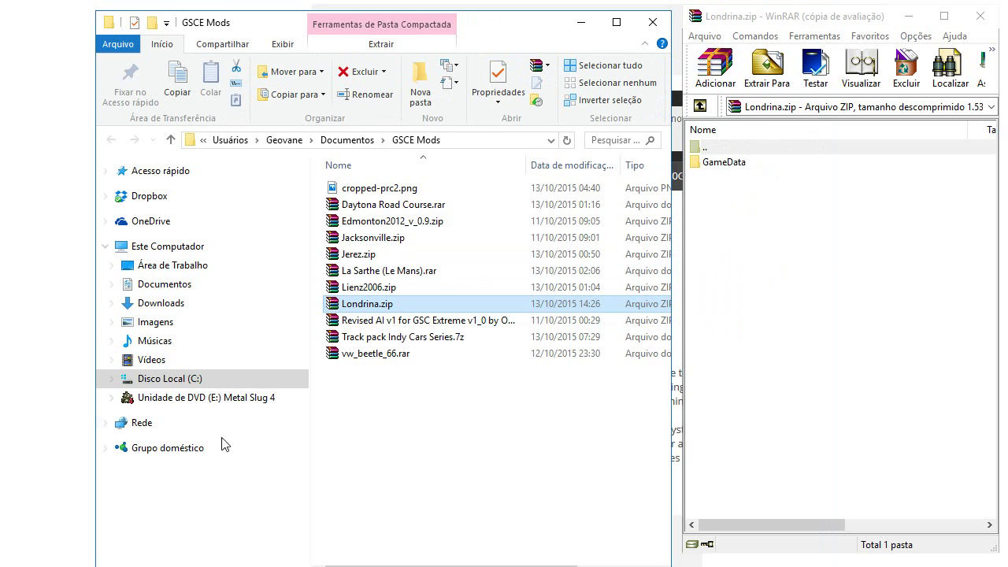
Go to the Game Stock Car Extreme 2013server folder on drive C: and select its GameData folder
{"action": "left_click", "coordinate": [153, 385]}
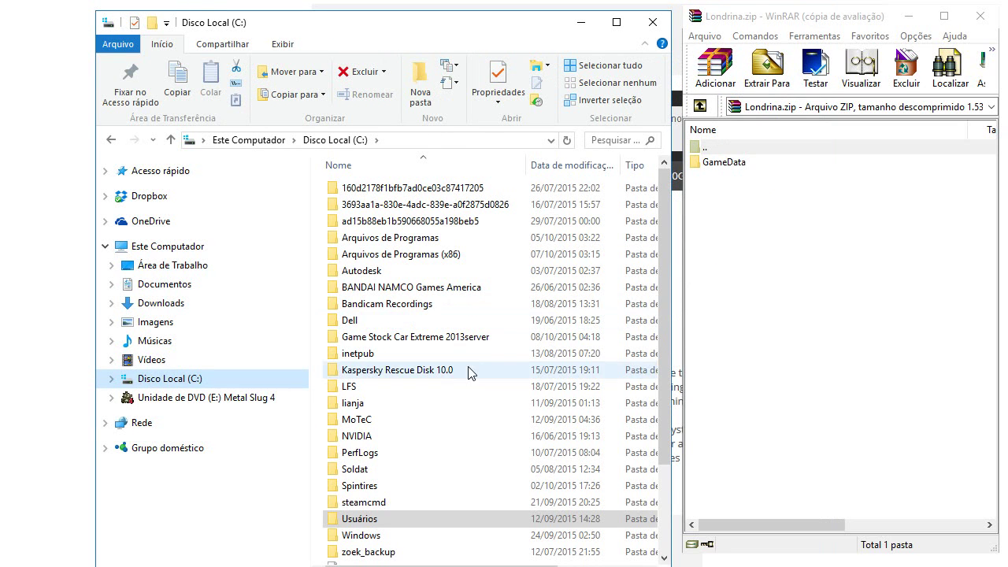
{"action": "double_click", "coordinate": [420, 341]}
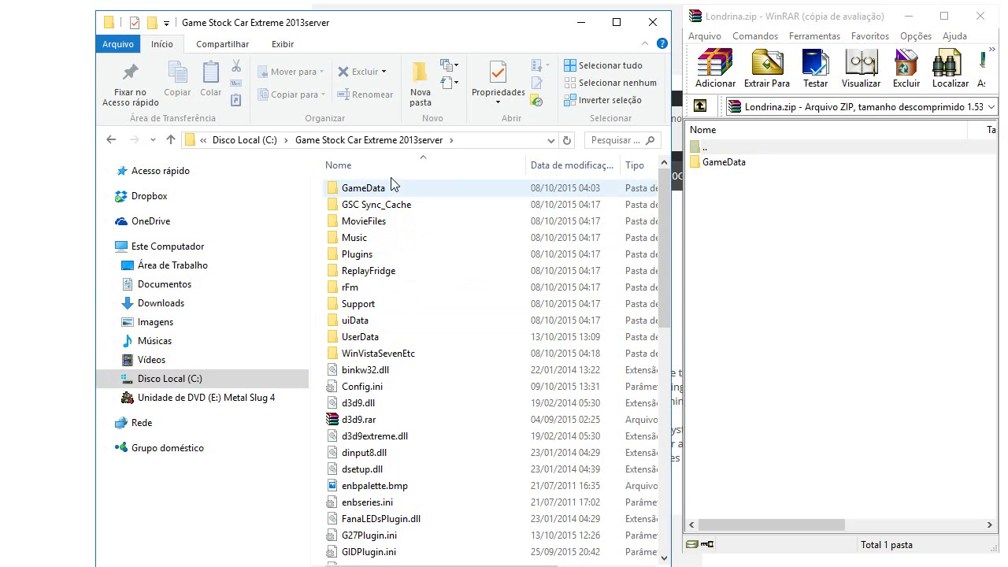
{"action": "left_click", "coordinate": [358, 193]}
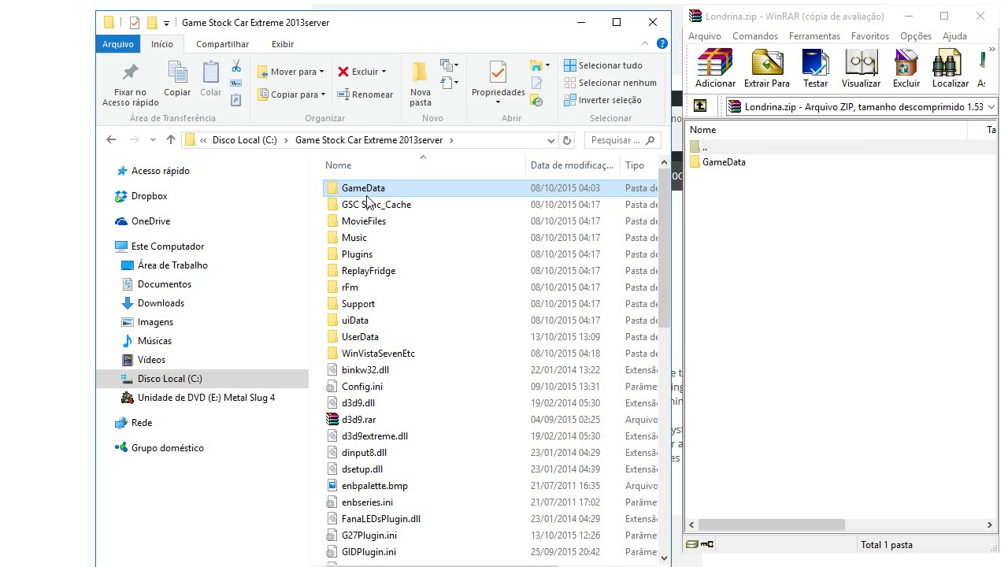
Open the Locations folder inside GameData in both the Londrina archive and the game installation
{"action": "double_click", "coordinate": [713, 165]}
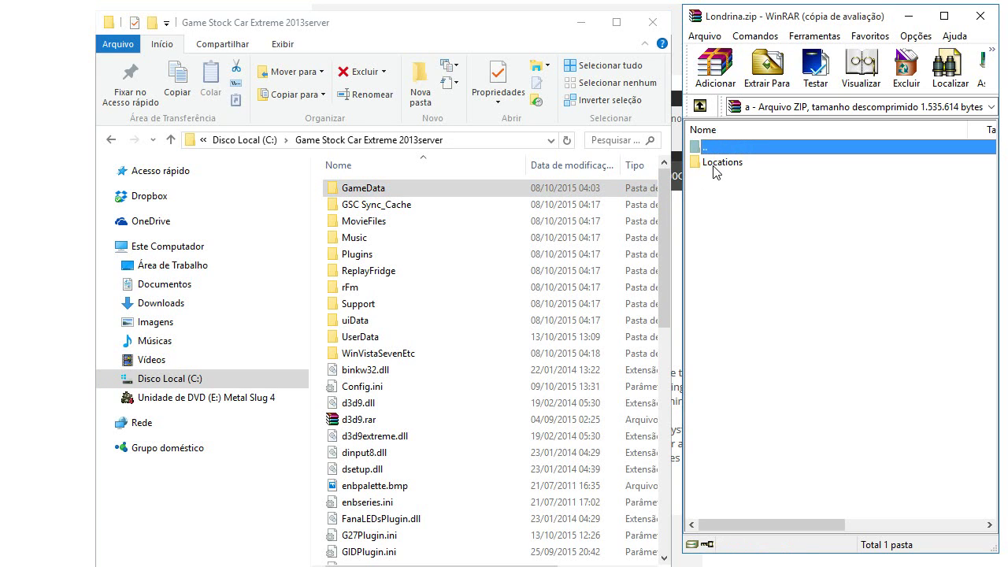
{"action": "double_click", "coordinate": [715, 165]}
{"action": "double_click", "coordinate": [359, 191]}
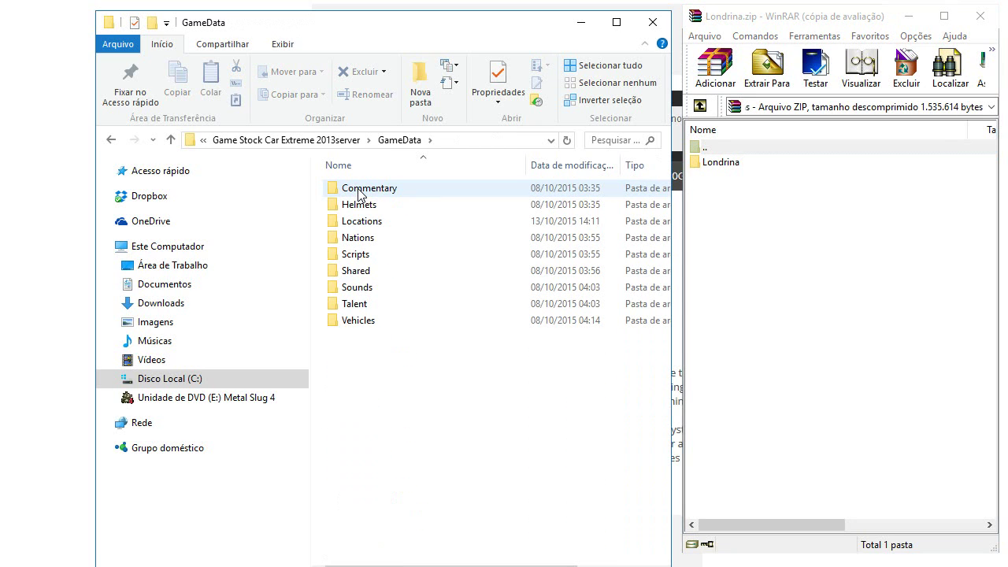
{"action": "double_click", "coordinate": [354, 222]}
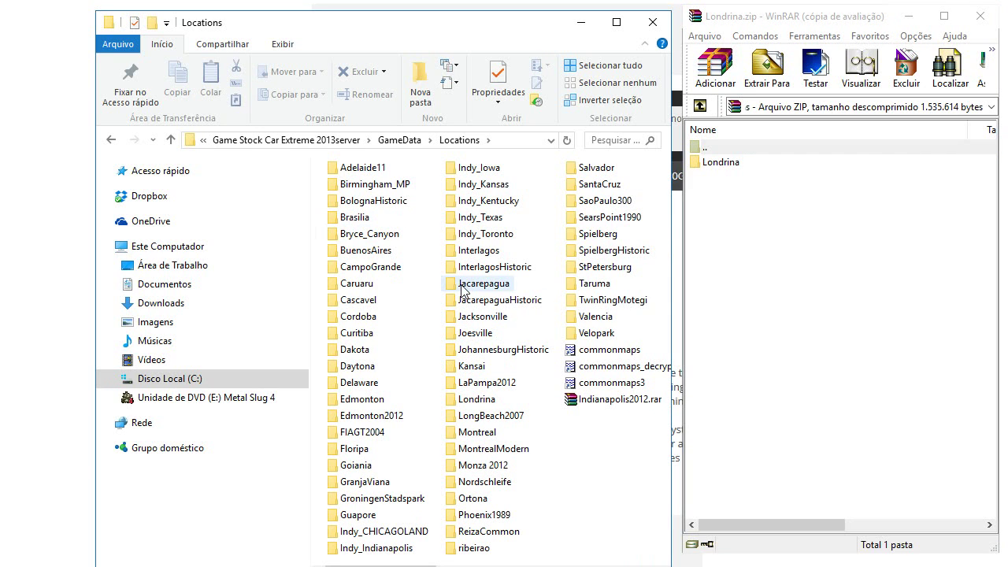
Back up the game's existing Londrina track folder by compressing it to Londrina.rar in Locations
{"action": "left_click", "coordinate": [472, 400]}
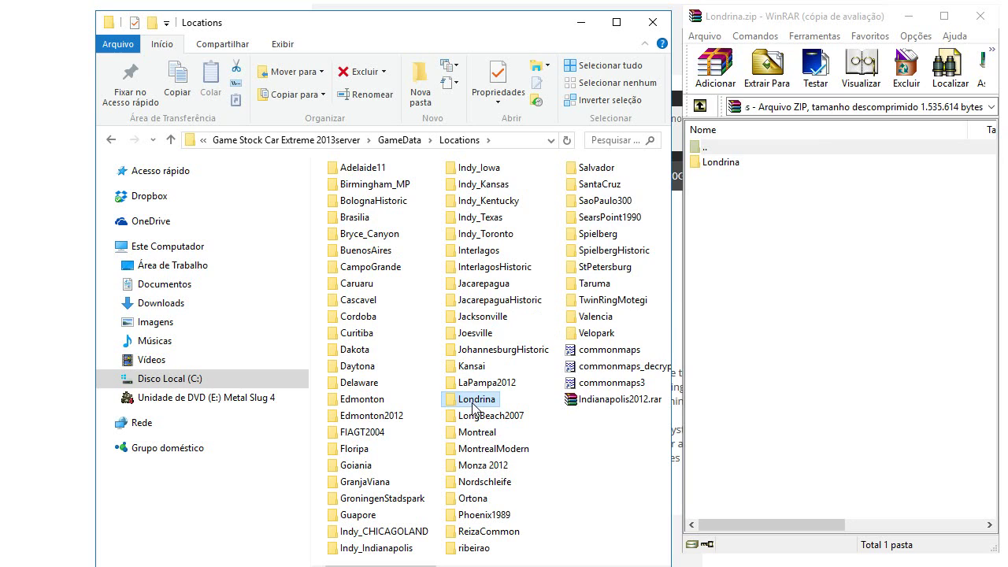
{"action": "right_click", "coordinate": [472, 405]}
{"action": "left_click", "coordinate": [558, 212]}
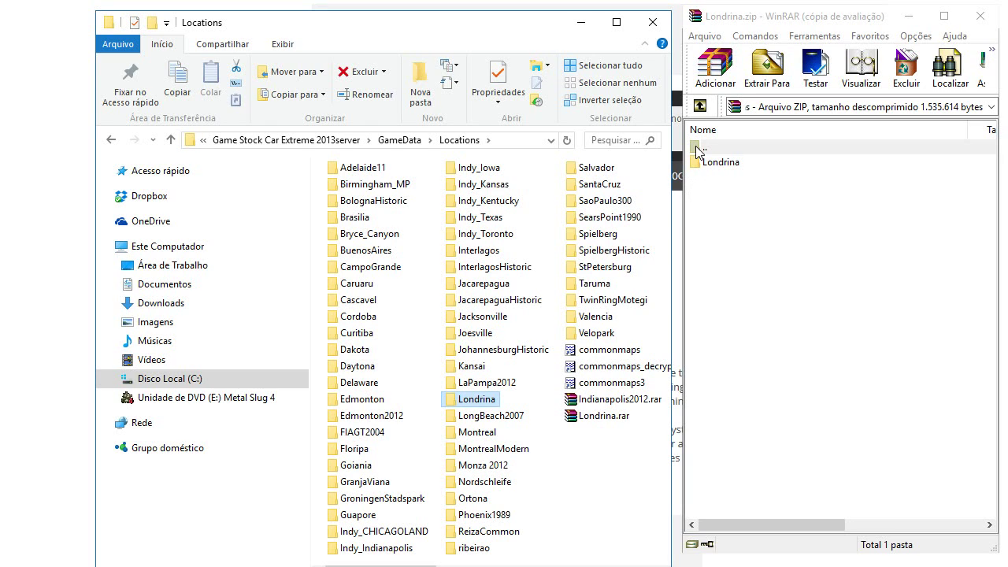
Return to the Game Stock Car Extreme 2013server folder and to the archive level that contains GameData
{"action": "left_click", "coordinate": [353, 150]}
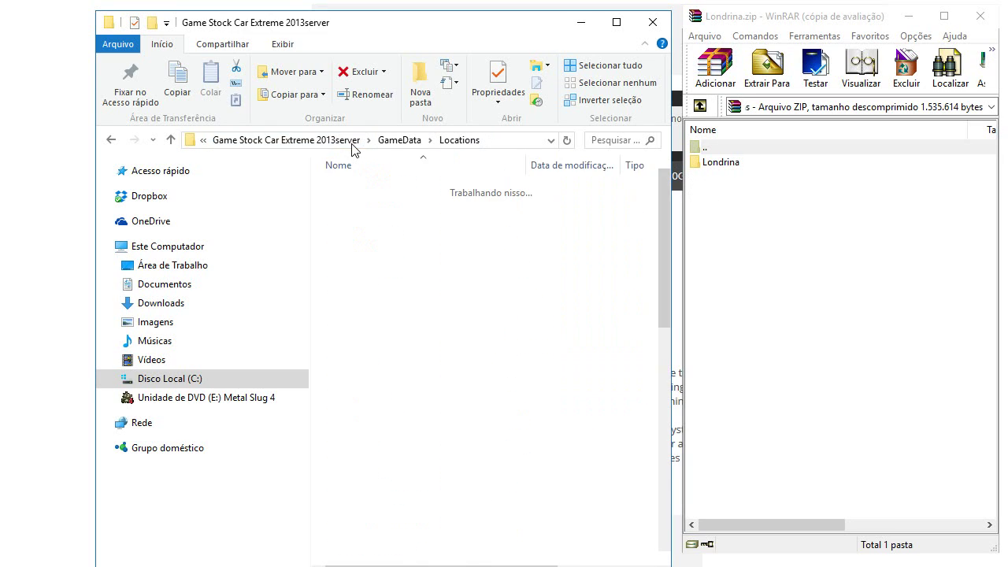
{"action": "double_click", "coordinate": [703, 154]}
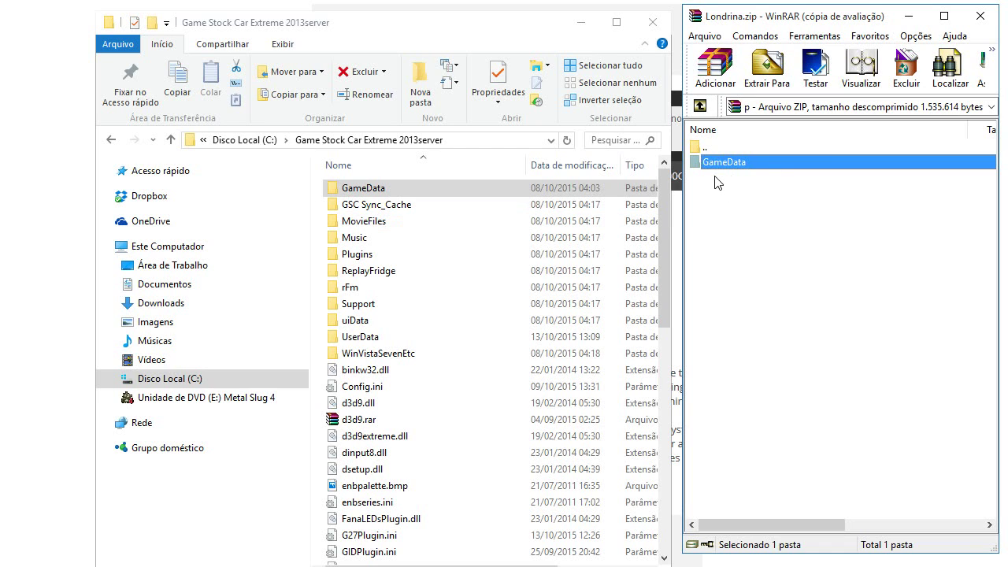
Show the game folder's contents as a list and extract the archive's GameData folder into it
{"action": "left_click", "coordinate": [281, 52]}
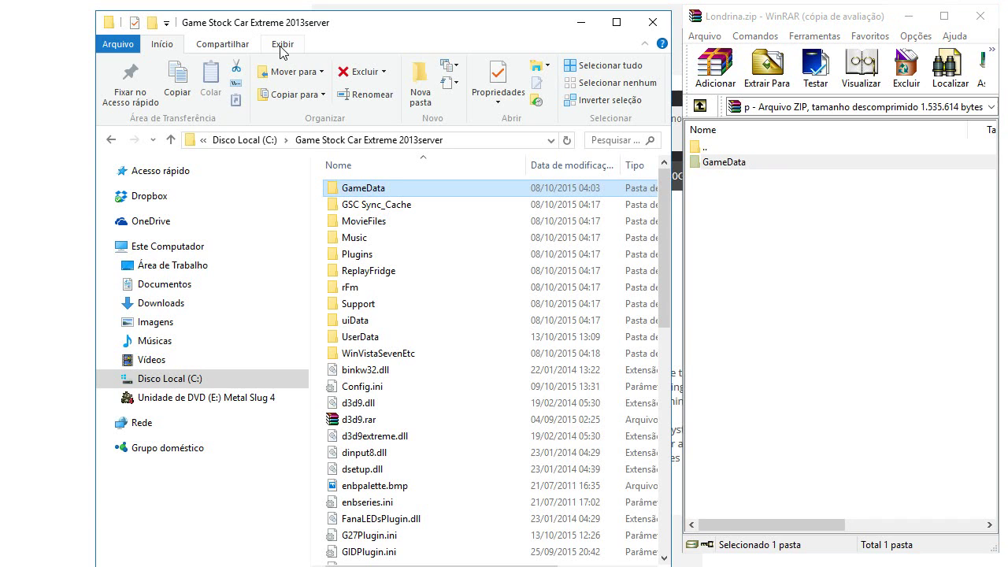
{"action": "left_click", "coordinate": [282, 46]}
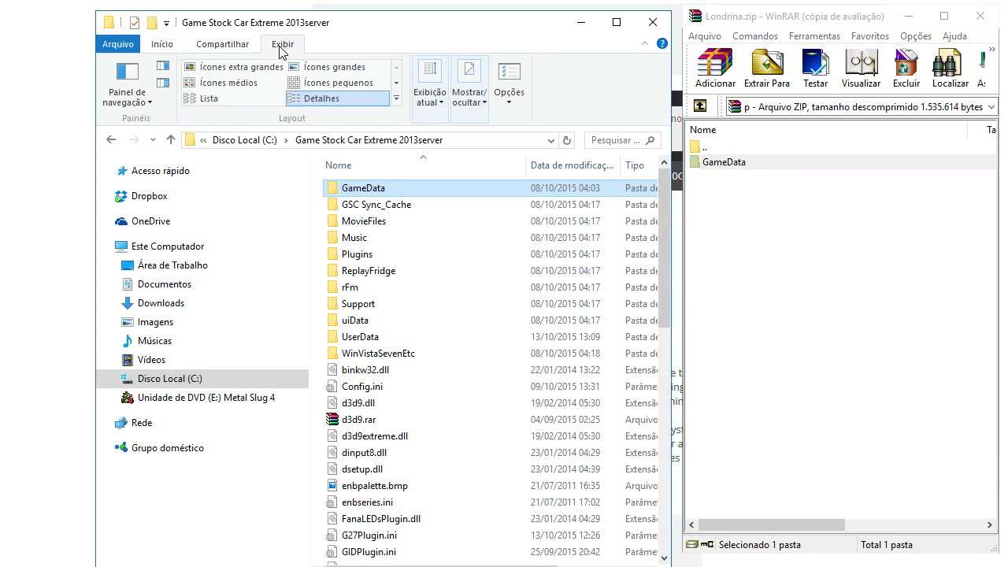
{"action": "left_click", "coordinate": [234, 99]}
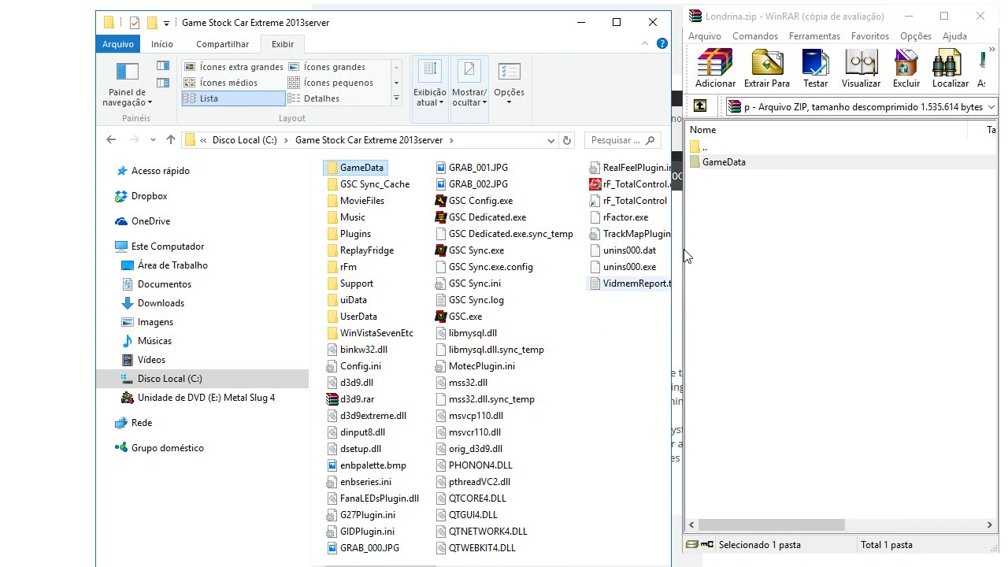
{"action": "left_click_drag", "start_coordinate": [711, 166], "coordinate": [607, 448]}
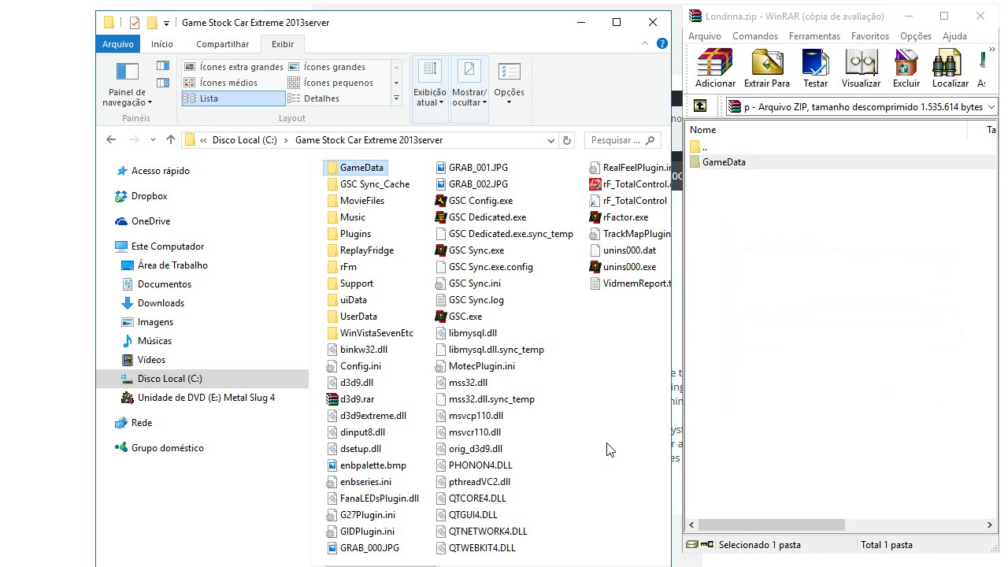